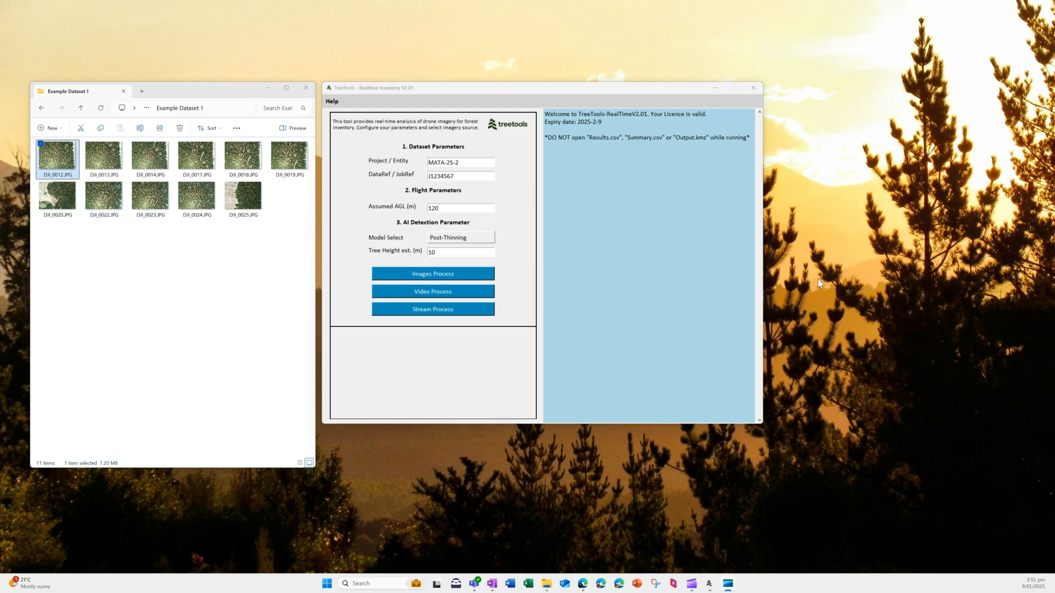
# Step: Preview two drone photos from Example Dataset 1, then return to the PostthinningImages folder
pyautogui.press('Return')
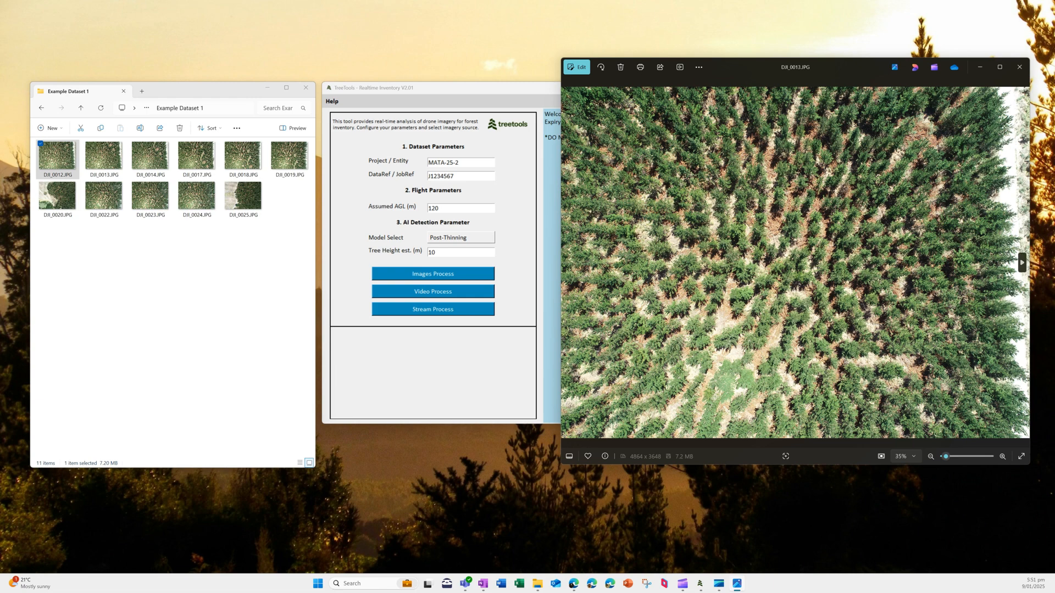
pyautogui.press('Right')
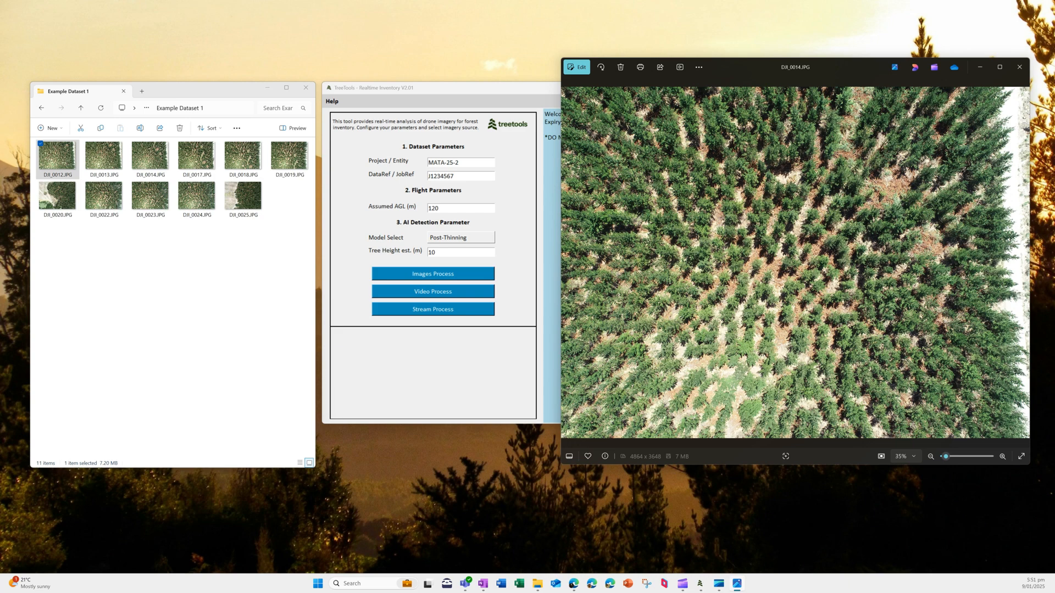
pyautogui.click(1019, 67)
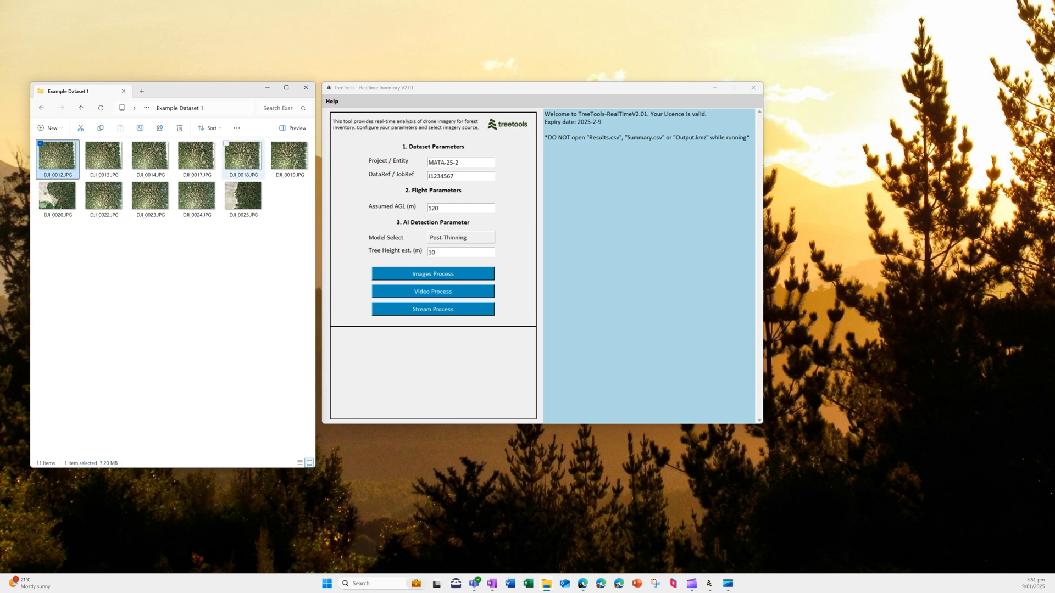
pyautogui.hotkey('alt', 'Left')
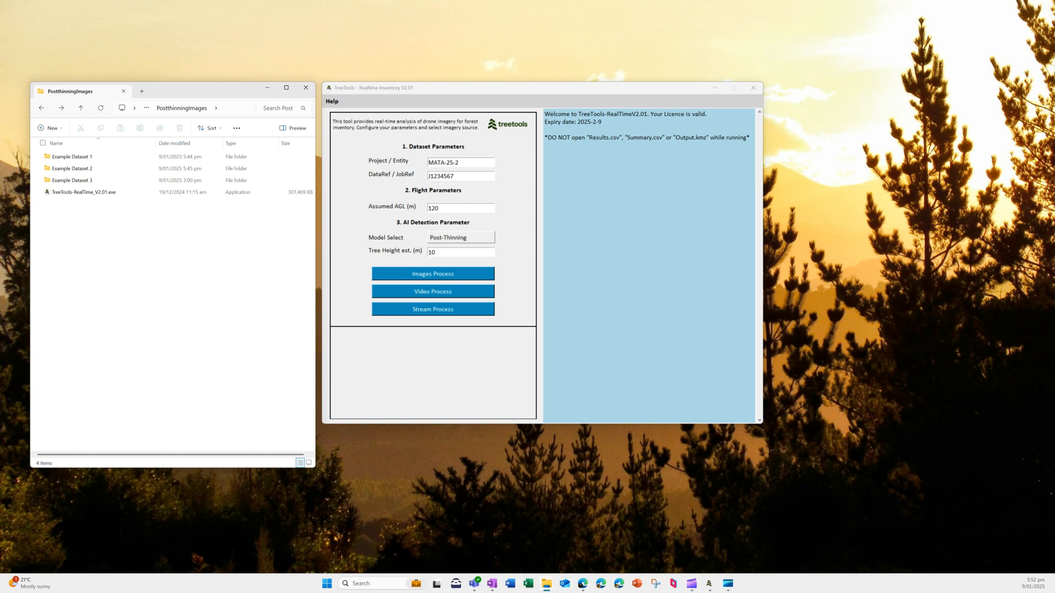
pyautogui.click(458, 162)
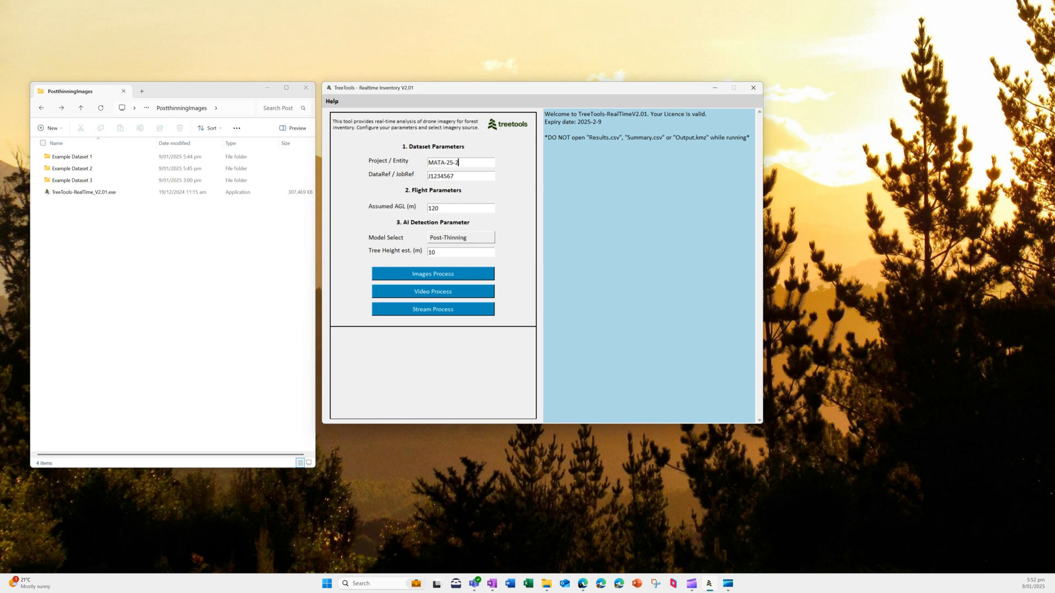
pyautogui.doubleClick(430, 176)
pyautogui.write('J1234567')
pyautogui.press('Tab')
pyautogui.click(439, 208)
pyautogui.click(460, 238)
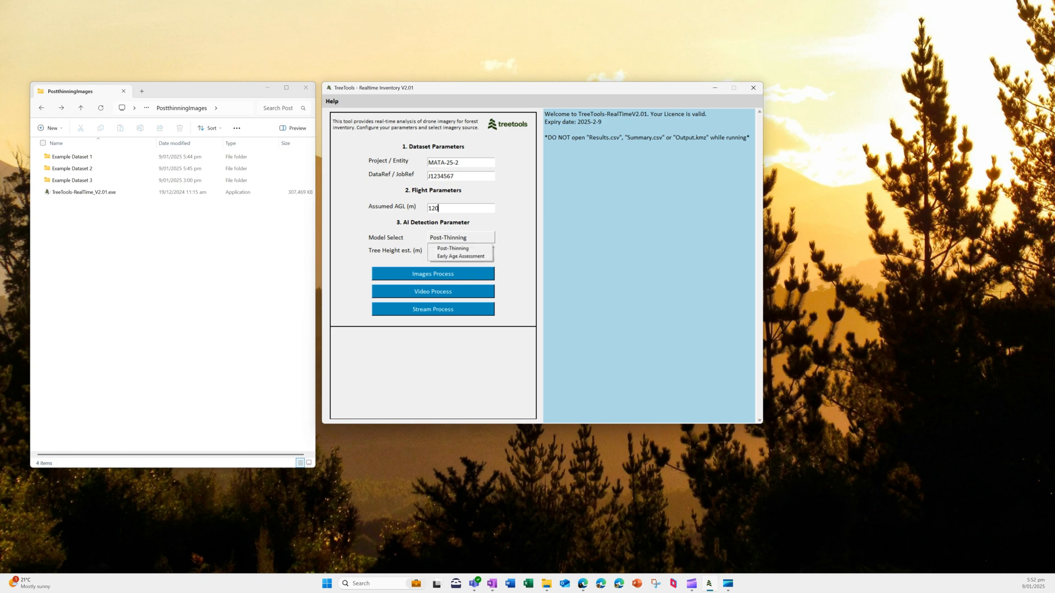
pyautogui.press('Up')
pyautogui.press('Return')
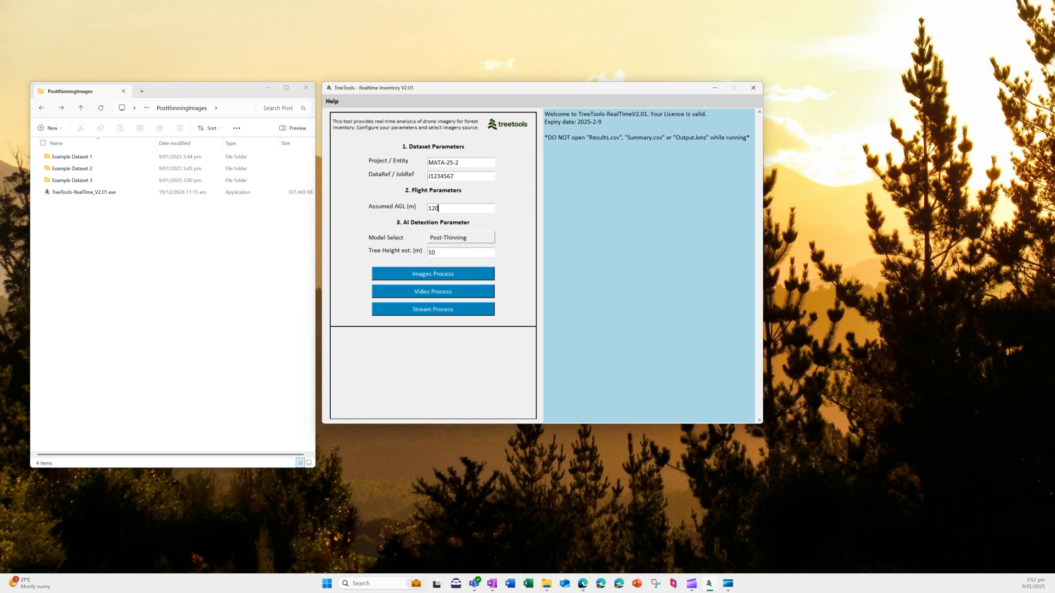
pyautogui.press('Tab')
pyautogui.press('Tab')
# Step: Choose Images Process in TreeTools and select Example Dataset 1 as the image folder
pyautogui.click(433, 274)
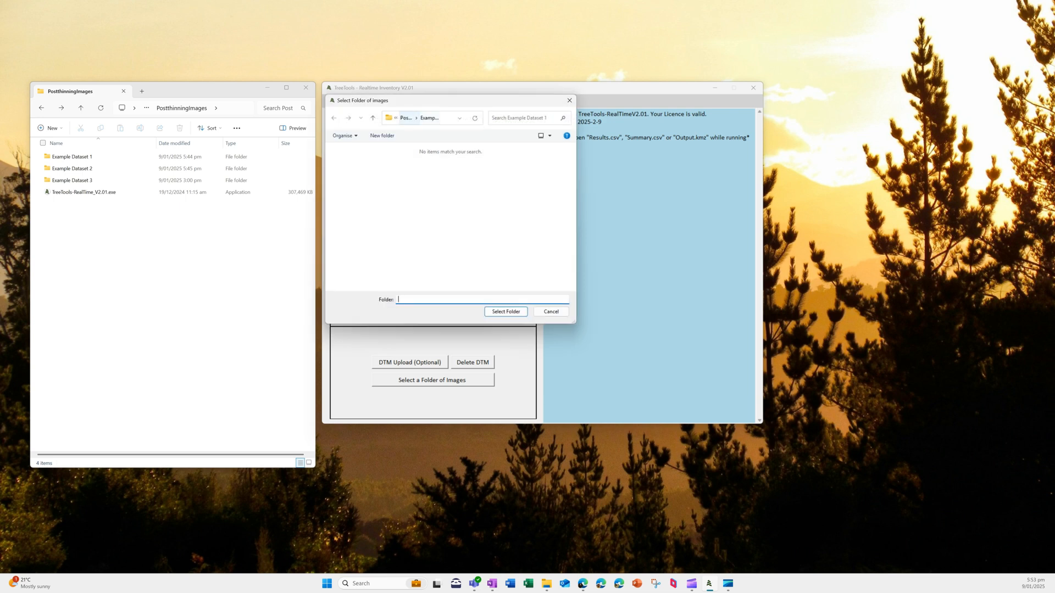
pyautogui.click(405, 118)
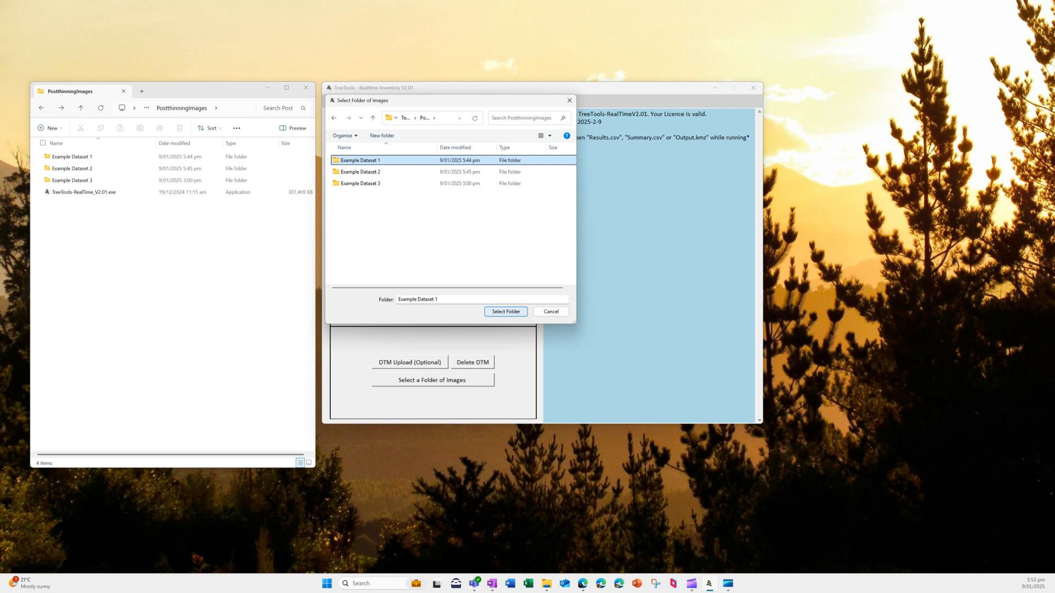
pyautogui.press('Return')
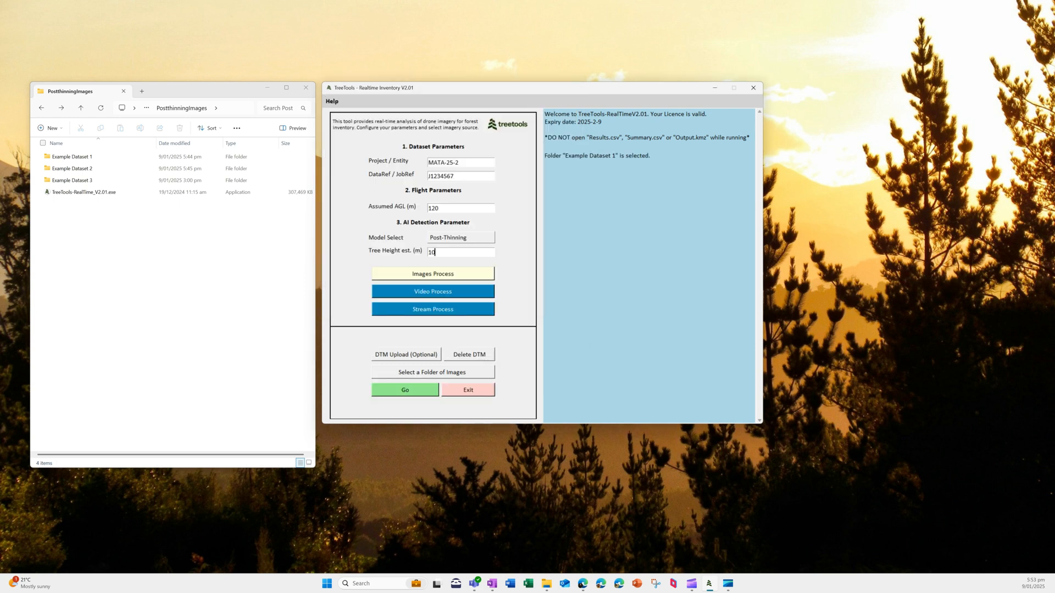
# Step: Open Example Dataset 1 in File Explorer, then run TreeTools processing on it until Job Completed
pyautogui.hotkey('alt', 'Tab')
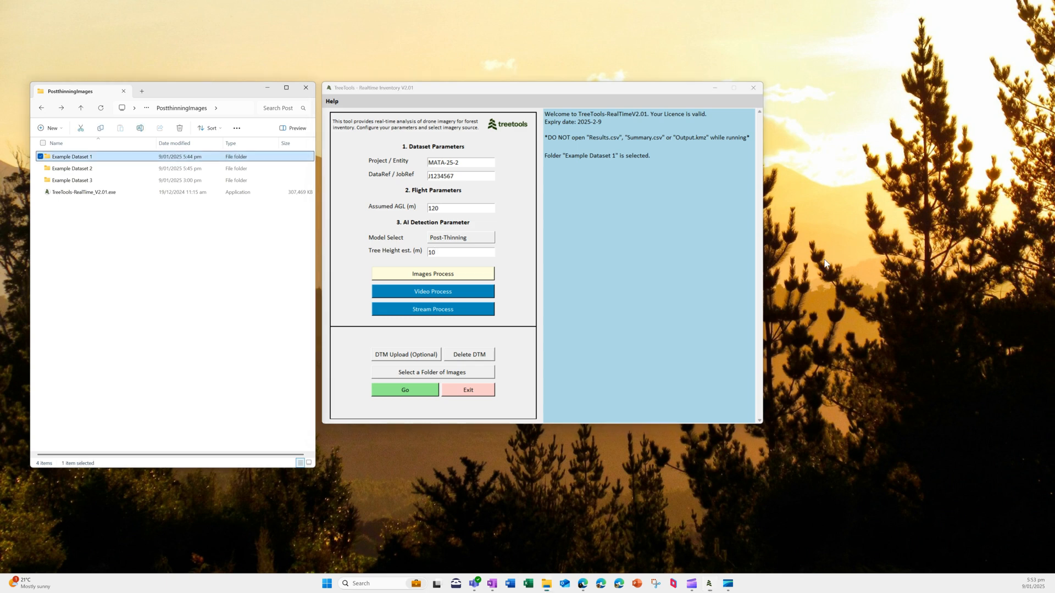
pyautogui.press('Return')
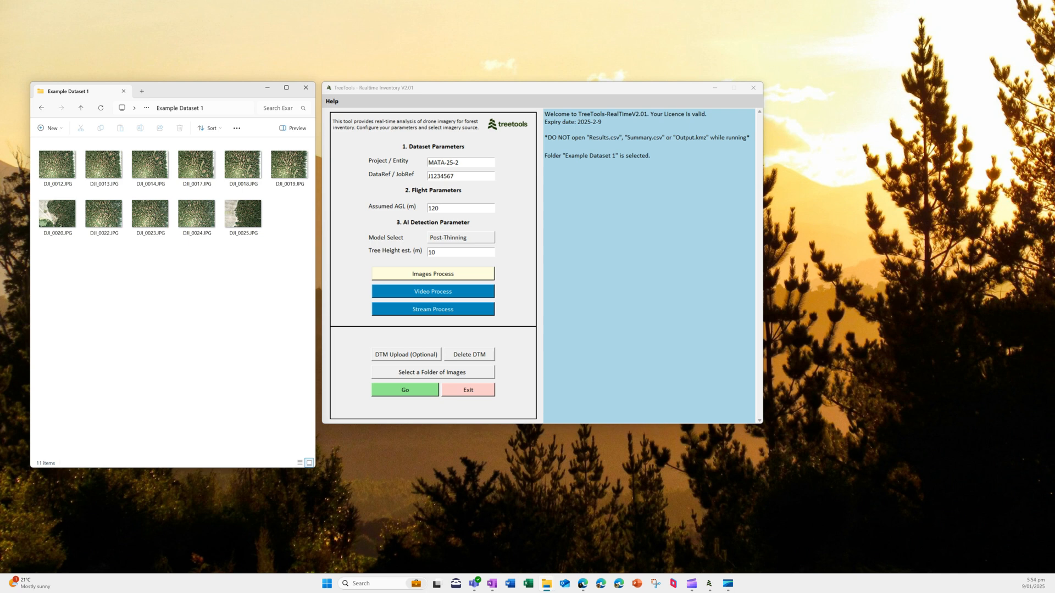
pyautogui.hotkey('alt', 'Tab')
pyautogui.press('Return')
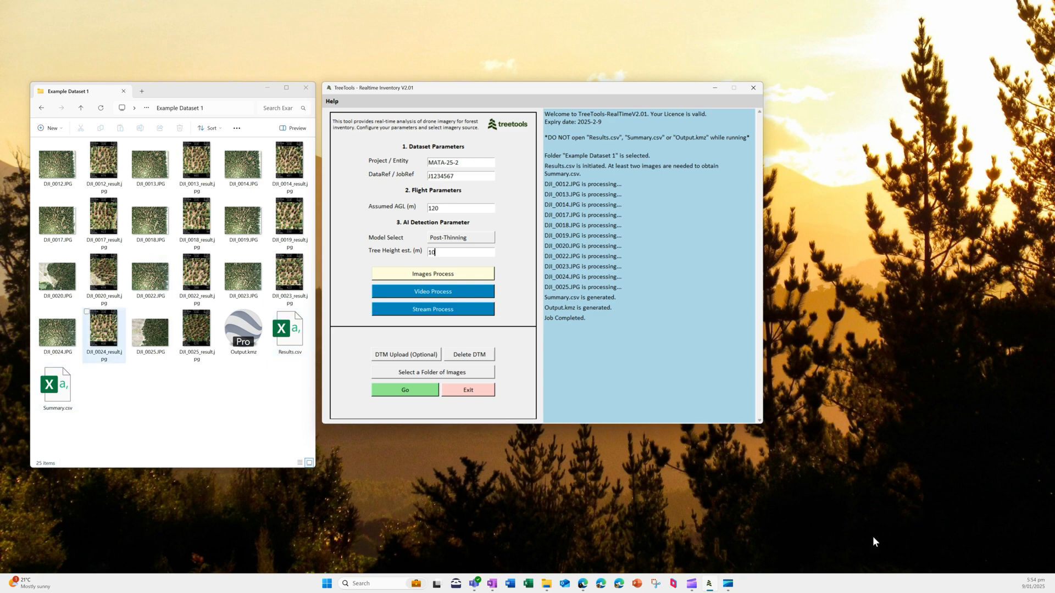
# Step: View DJI_0014_result.jpg (58 trees, 491 per hectare) in Photos, then open Results.csv
pyautogui.doubleClick(289, 163)
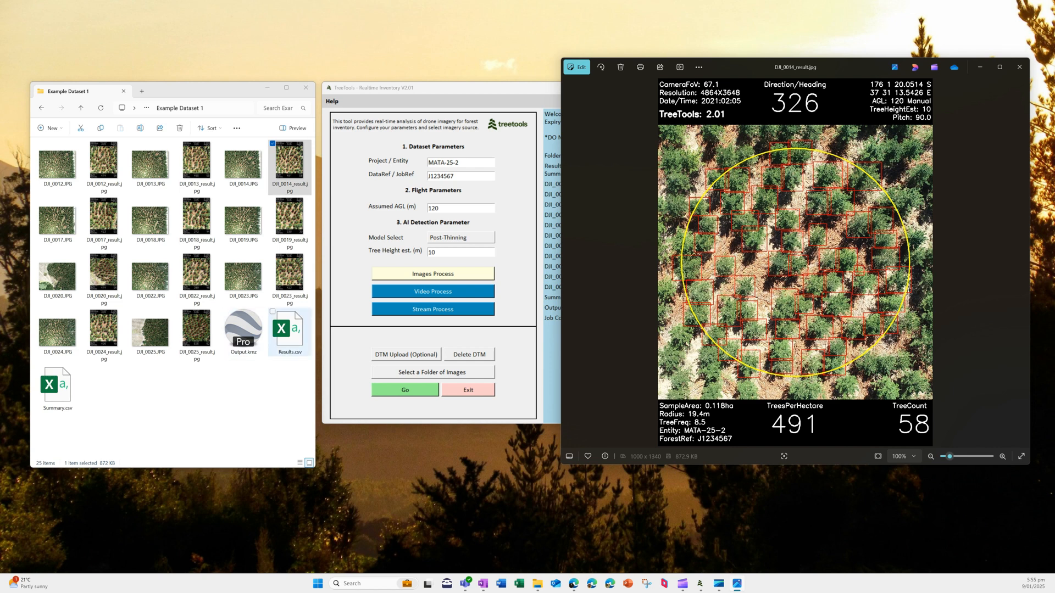
pyautogui.click(289, 332)
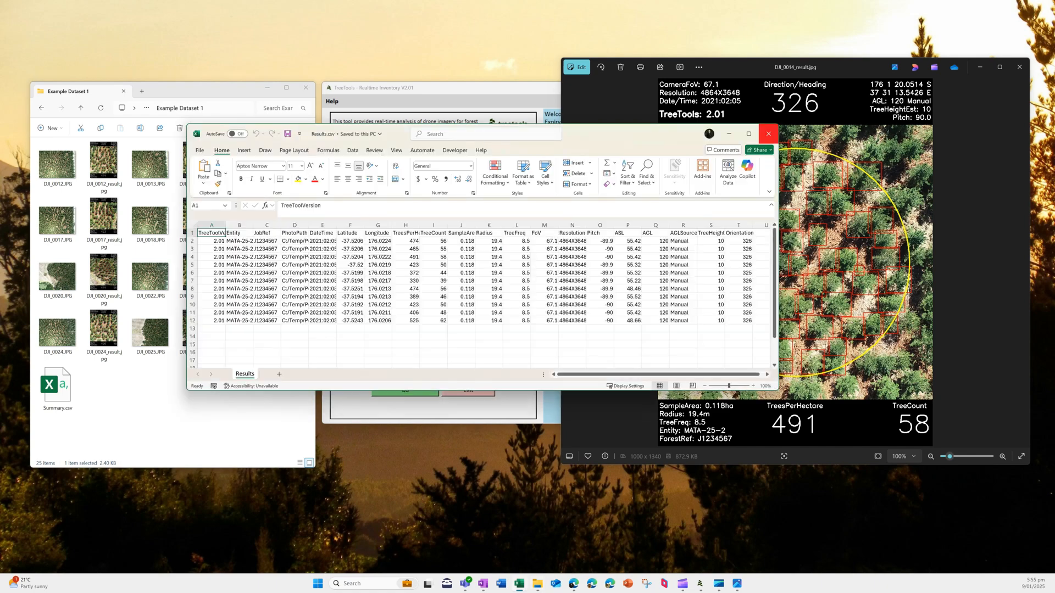
# Step: Select the Latitude/Longitude columns and TreesPerHectare values in Results.csv, then return to File Explorer
pyautogui.moveTo(350, 233); pyautogui.dragTo(378, 320)
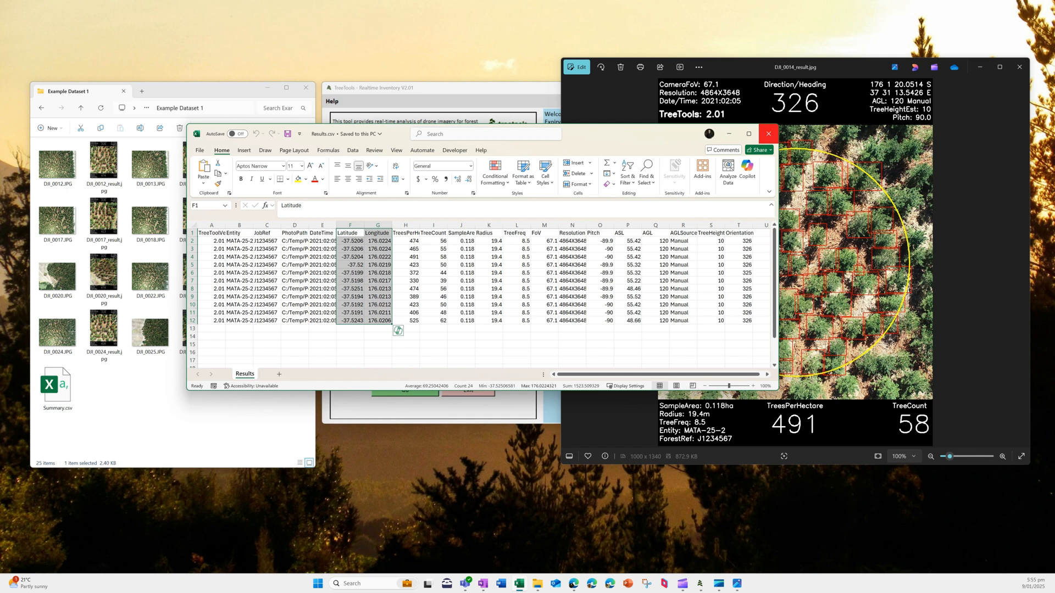
pyautogui.moveTo(406, 240); pyautogui.dragTo(409, 320)
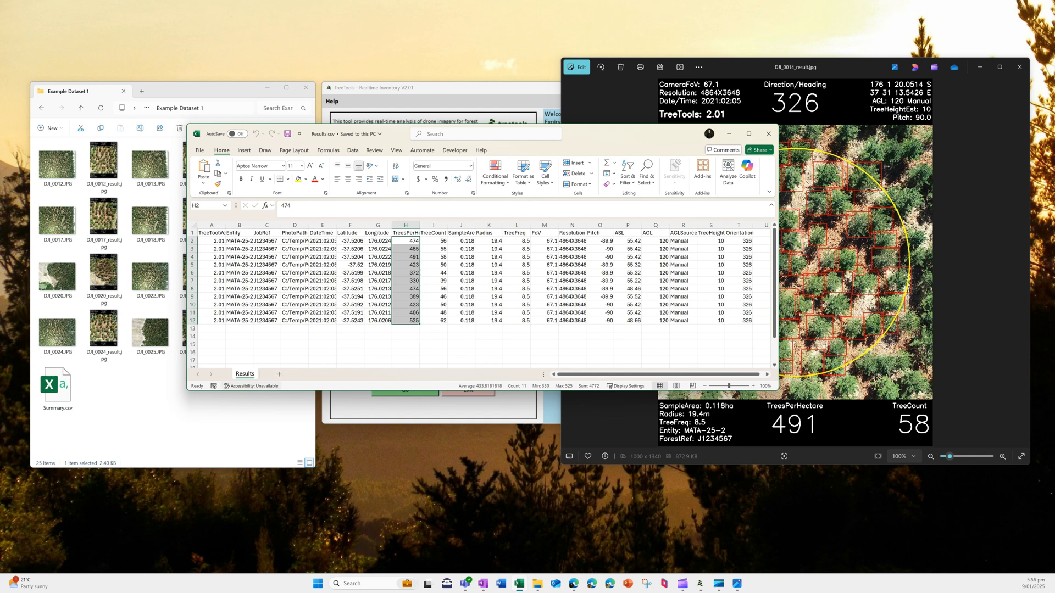
pyautogui.click(110, 396)
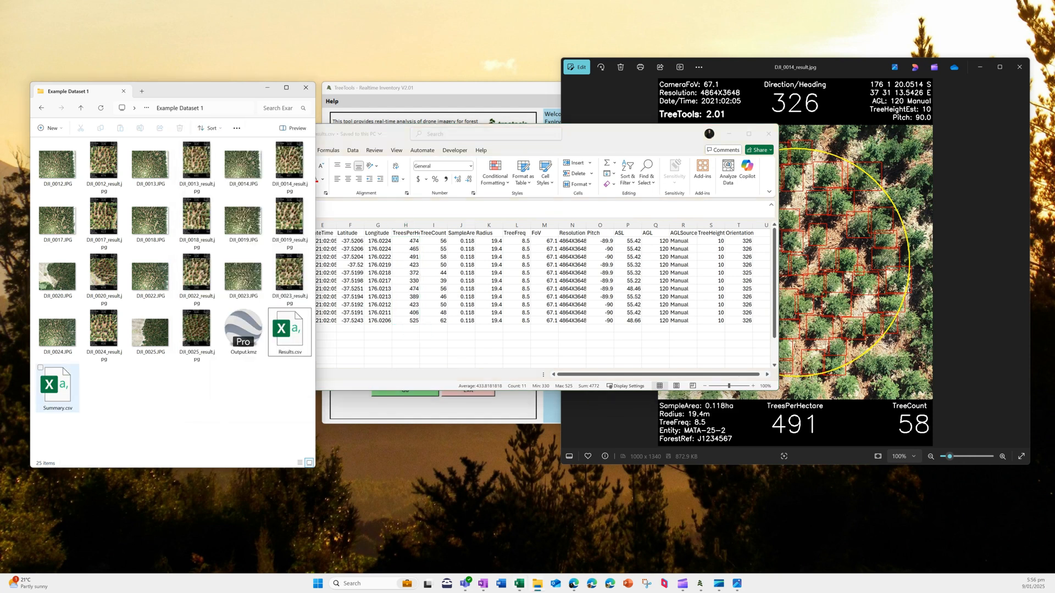
# Step: Open Summary.csv and check row 2: 11 images, 51 trees, 434 per hectare, 8.90% PLE
pyautogui.doubleClick(58, 387)
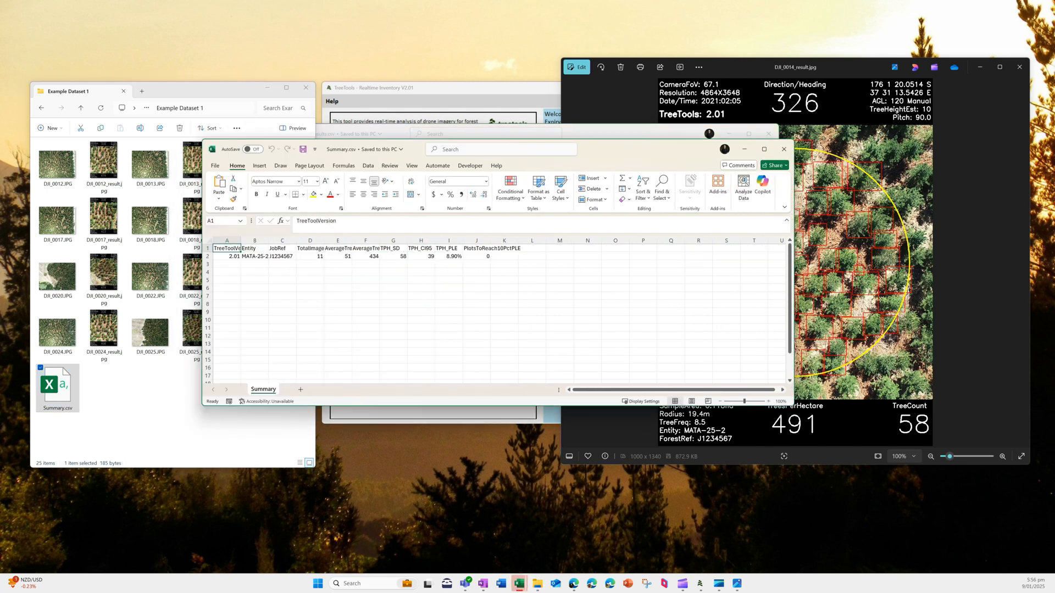
pyautogui.click(310, 256)
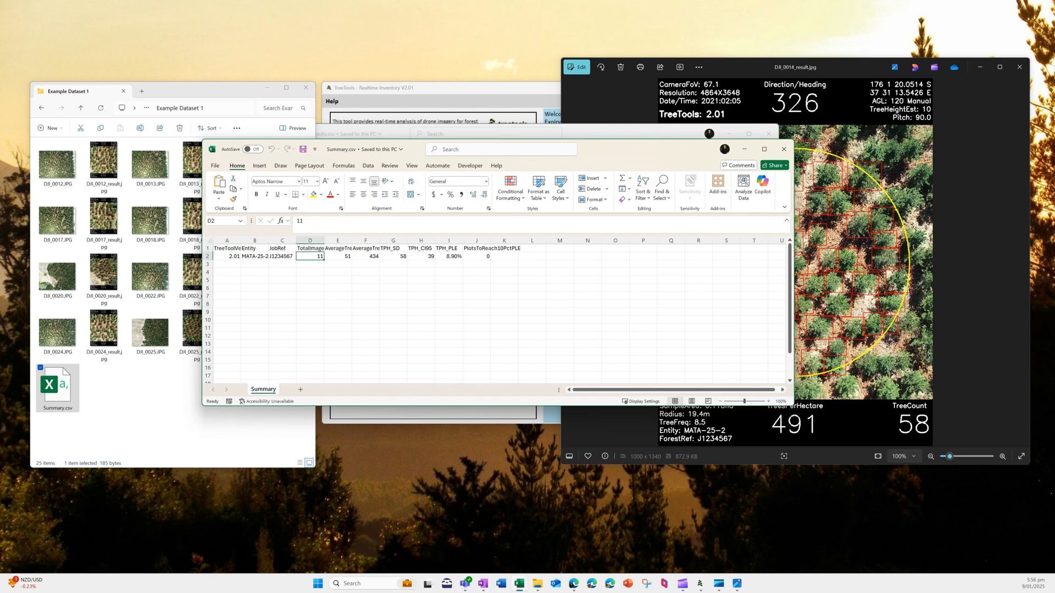
pyautogui.click(337, 256)
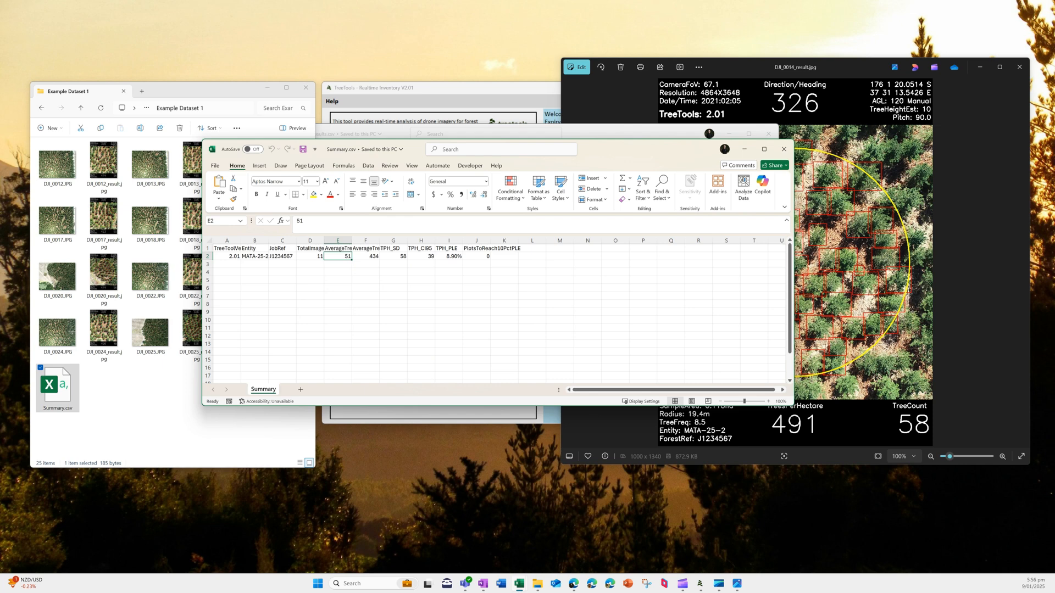
pyautogui.click(366, 256)
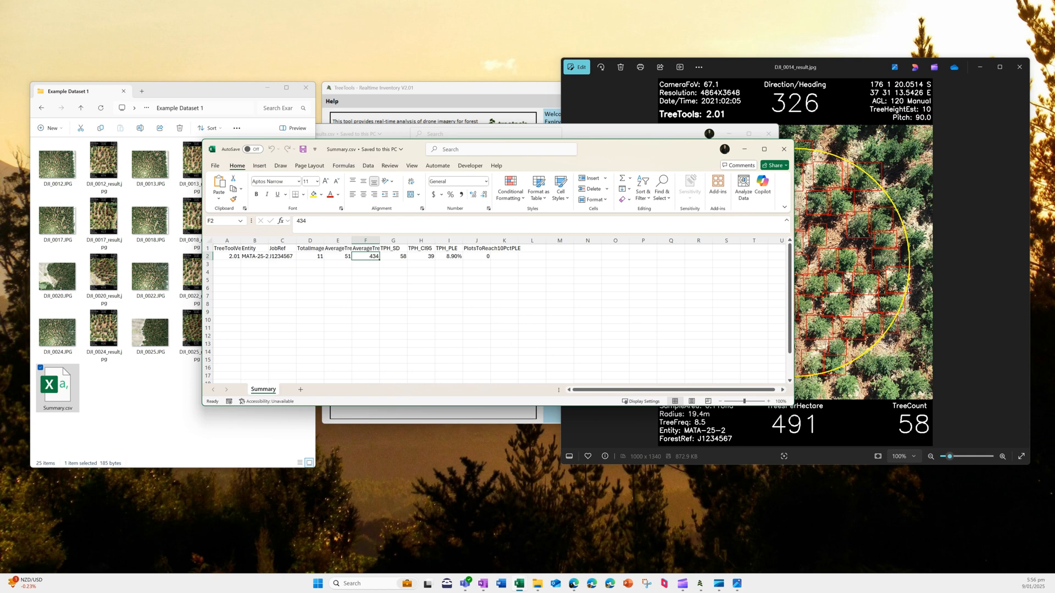
pyautogui.press('Right')
pyautogui.press('Right')
pyautogui.press('Right')
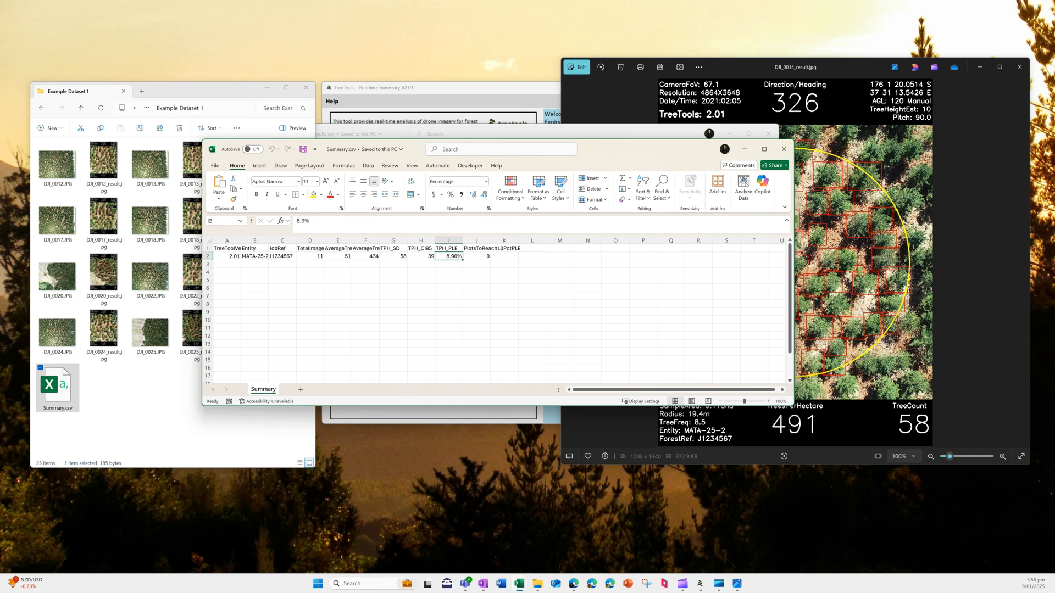
pyautogui.press('Right')
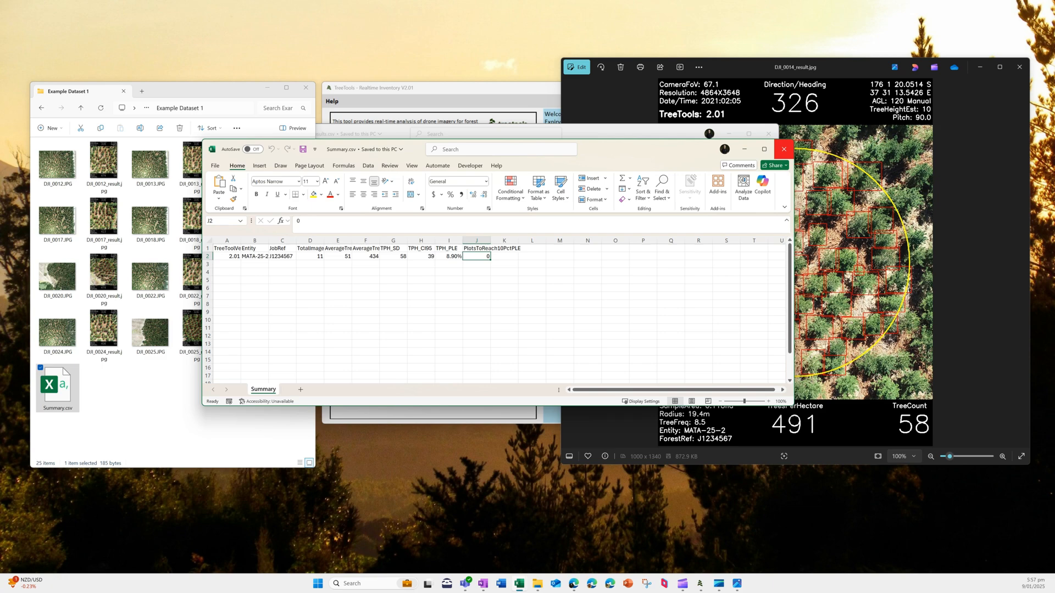
# Step: Close both CSV spreadsheets and the result image, then select Video Process and Stream Process in TreeTools
pyautogui.click(784, 149)
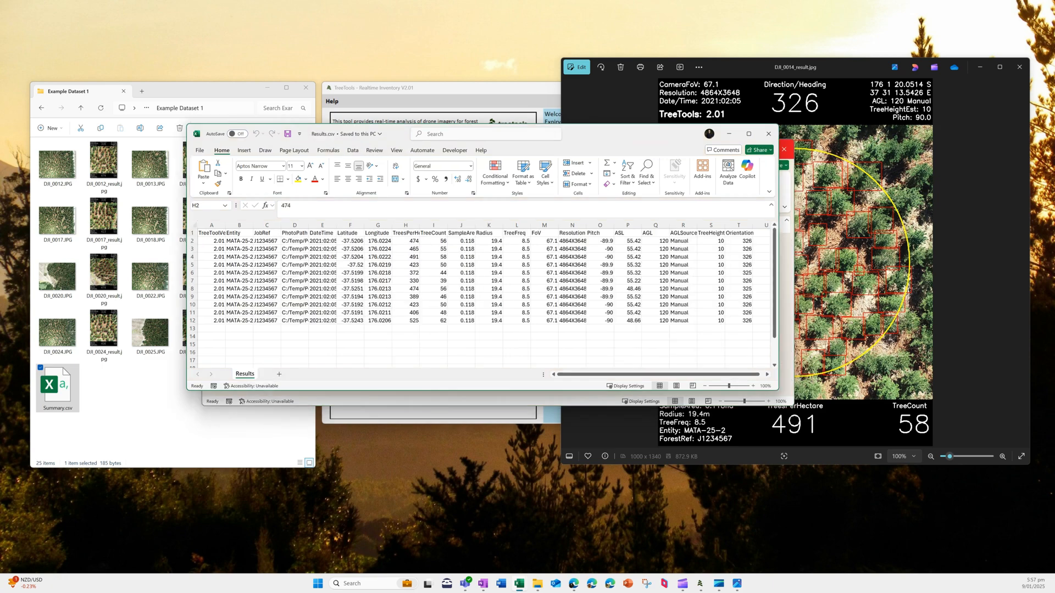
pyautogui.click(768, 133)
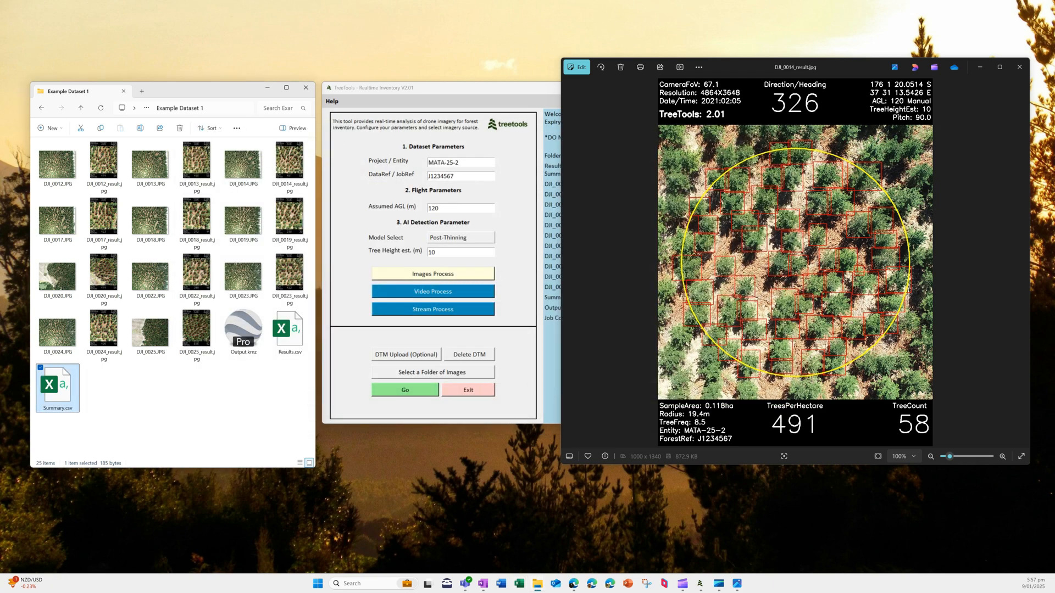
pyautogui.click(1019, 66)
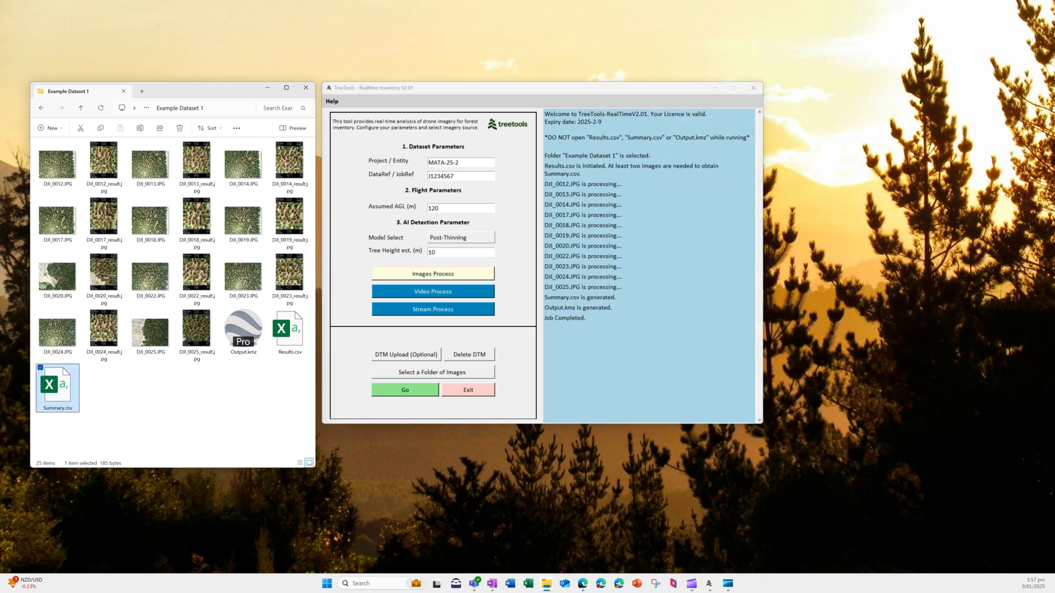
pyautogui.click(433, 291)
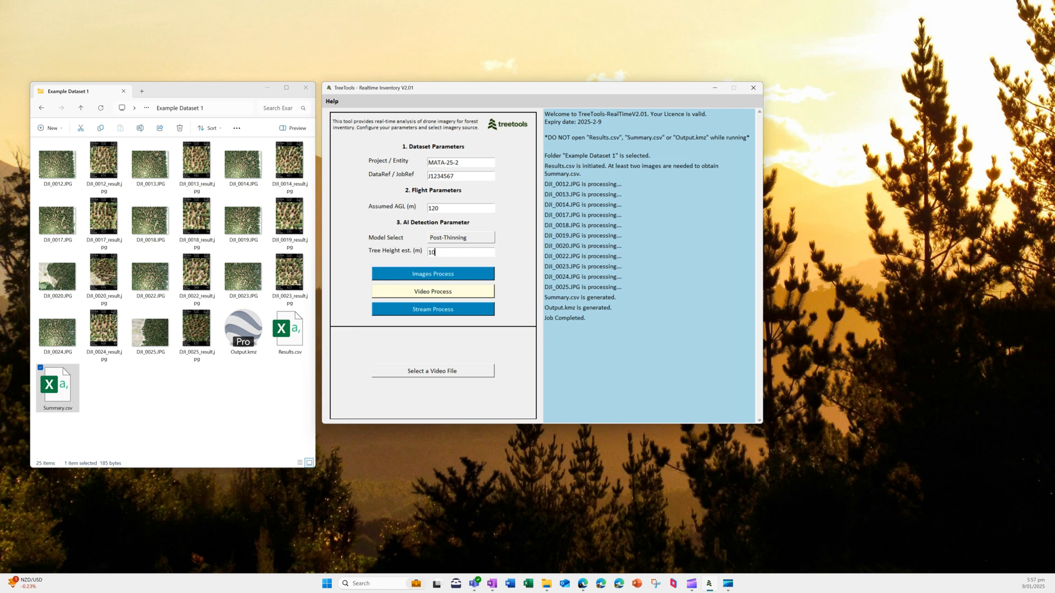
pyautogui.click(433, 308)
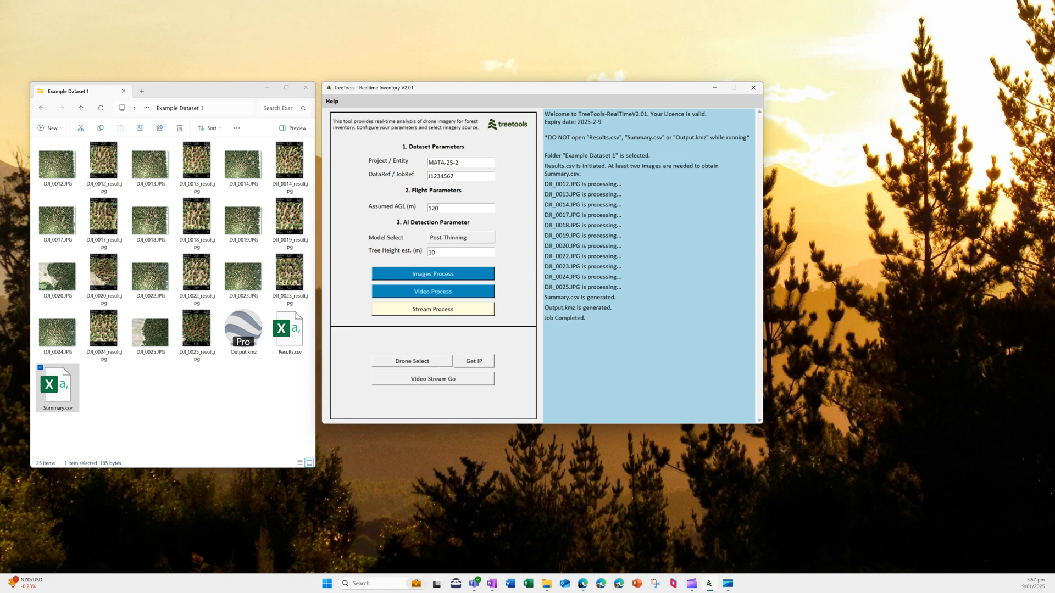